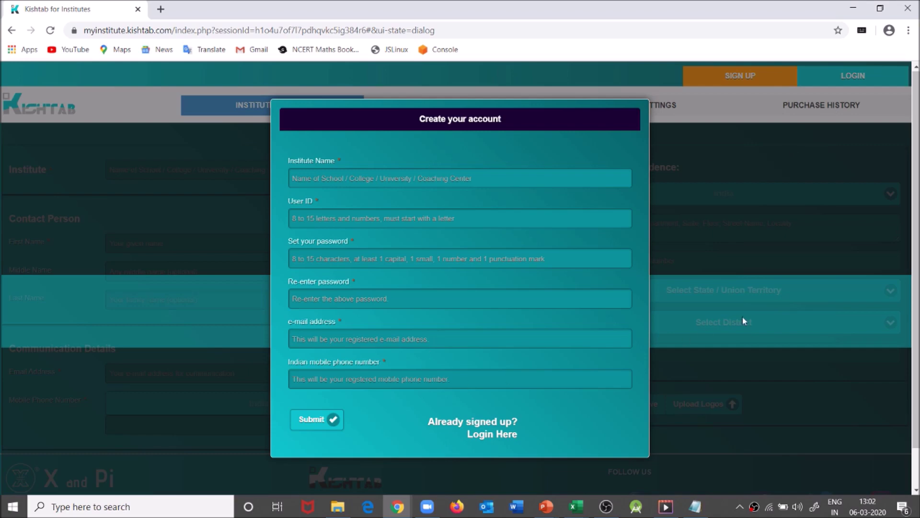
- Enter institute name PANCHTATV, the chosen user ID, and the password twice
left_click(446, 177)
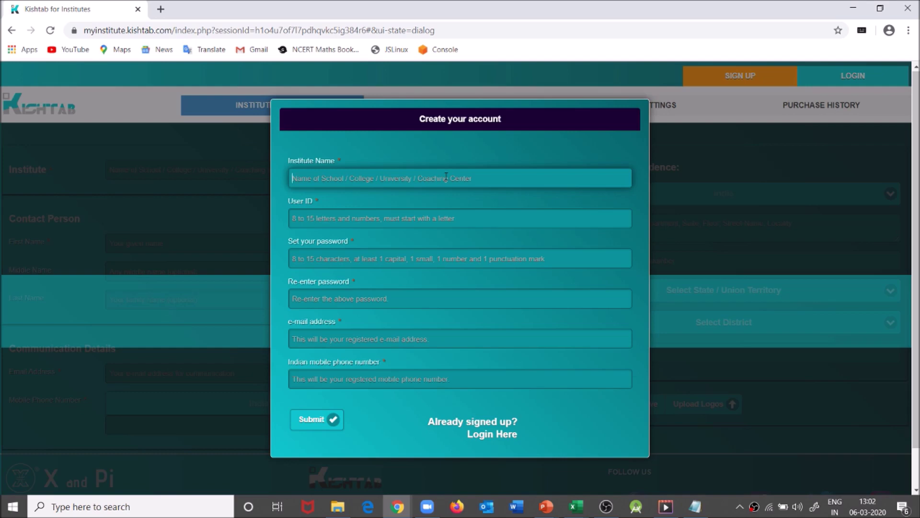
type("PANCHTATV")
key("Tab")
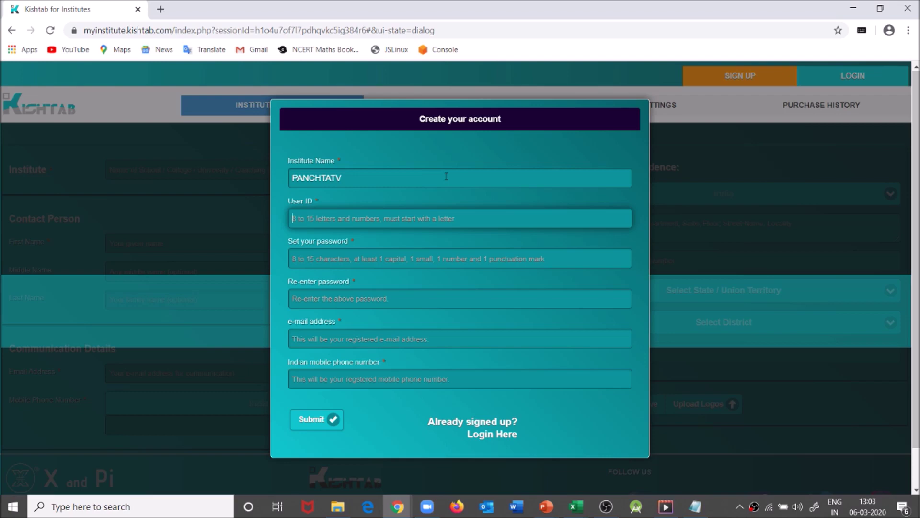
type("abhishek")
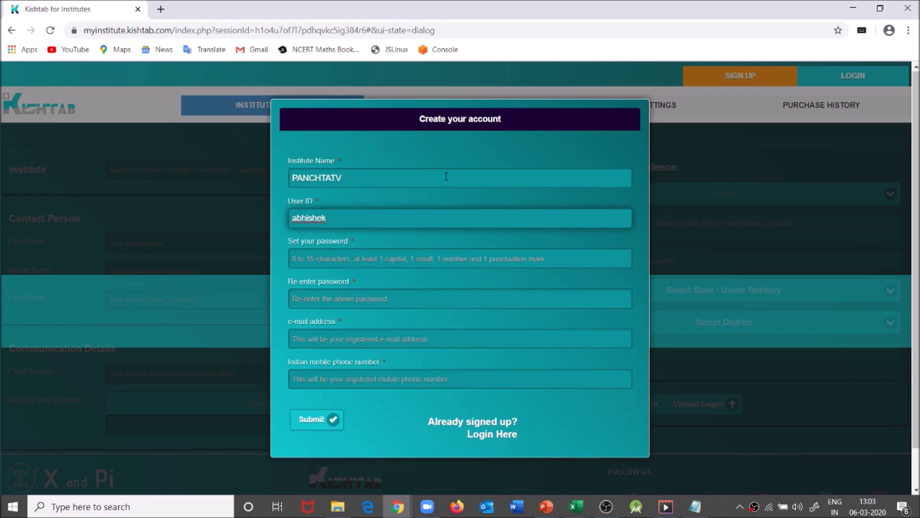
key("Tab")
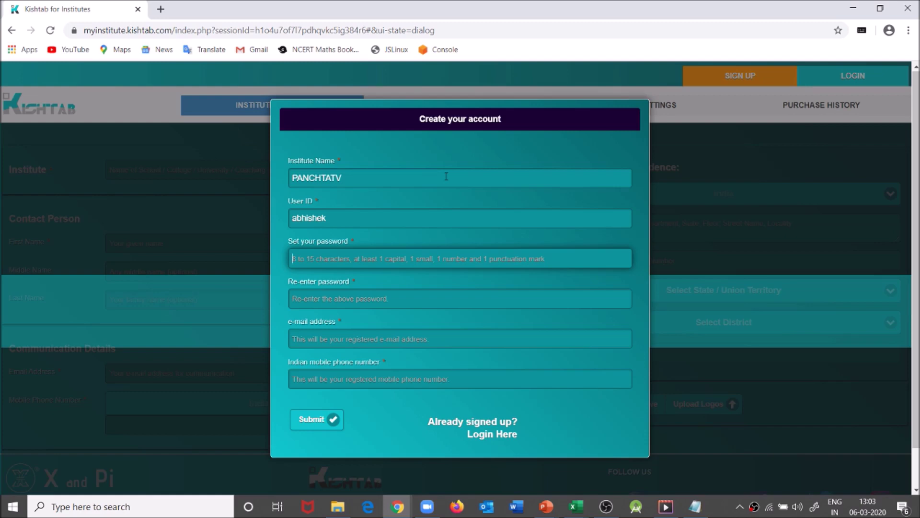
type("•••••••••••••")
key("Tab")
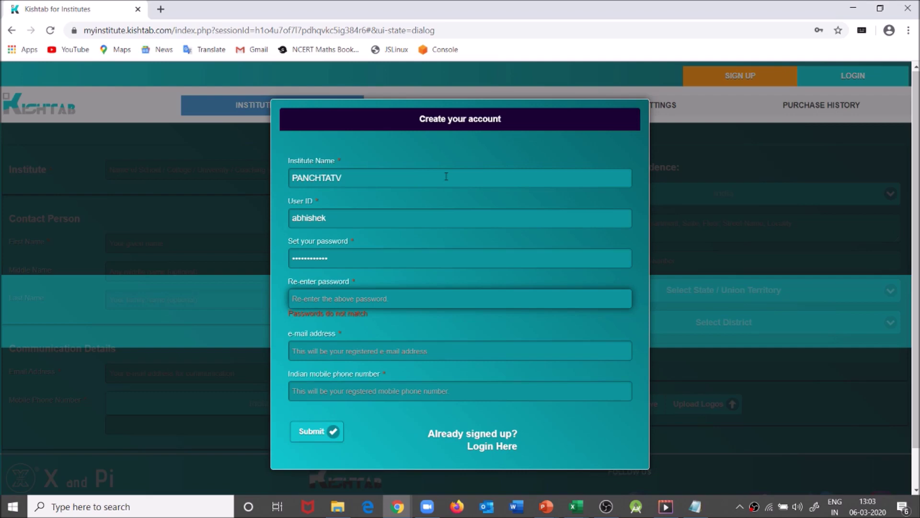
type("*************")
- Paste the registered e-mail and mobile number, then submit the registration
key("Tab")
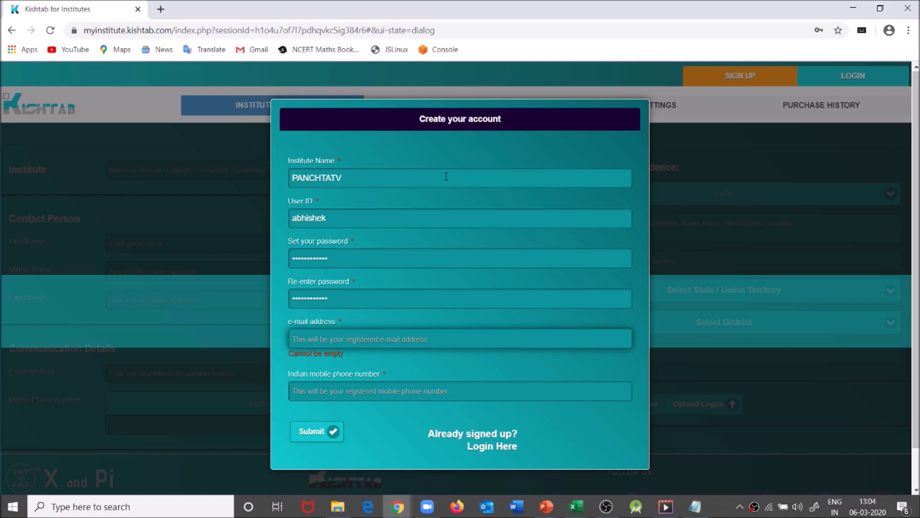
key("ctrl+v")
key("Tab")
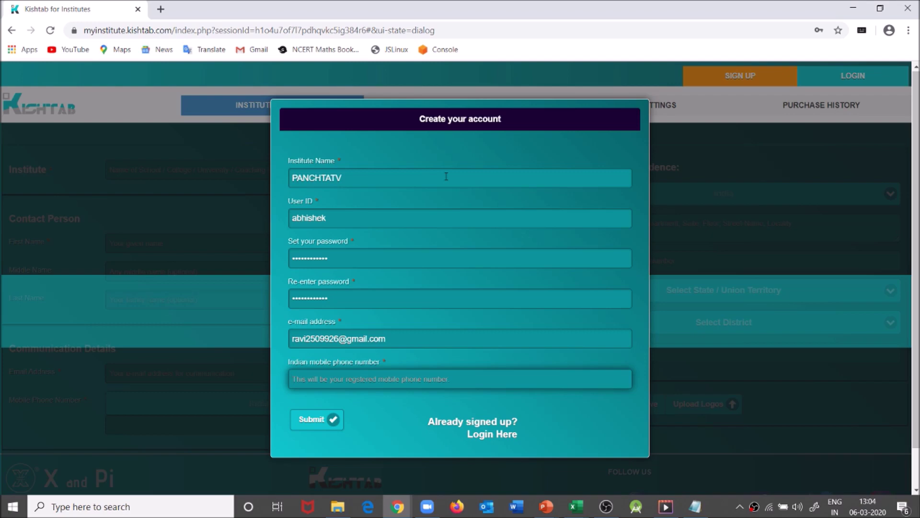
key("ctrl+v")
left_click(327, 419)
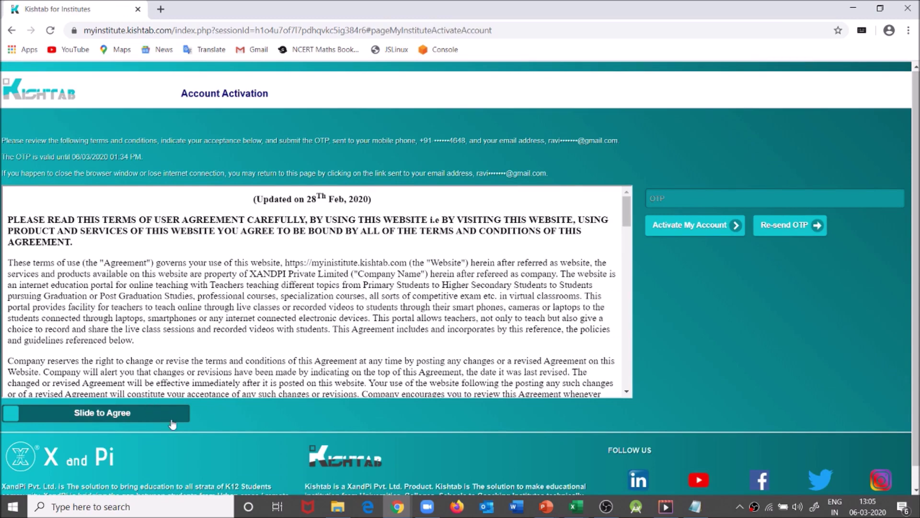
- Slide the terms bar to I Agree and paste the one-time code into the OTP field
left_click(180, 416)
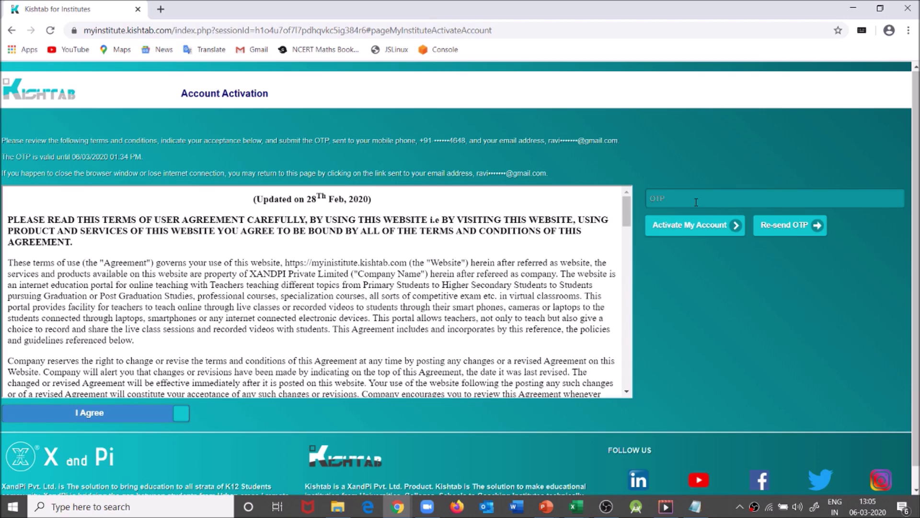
left_click(696, 199)
key("ctrl+v")
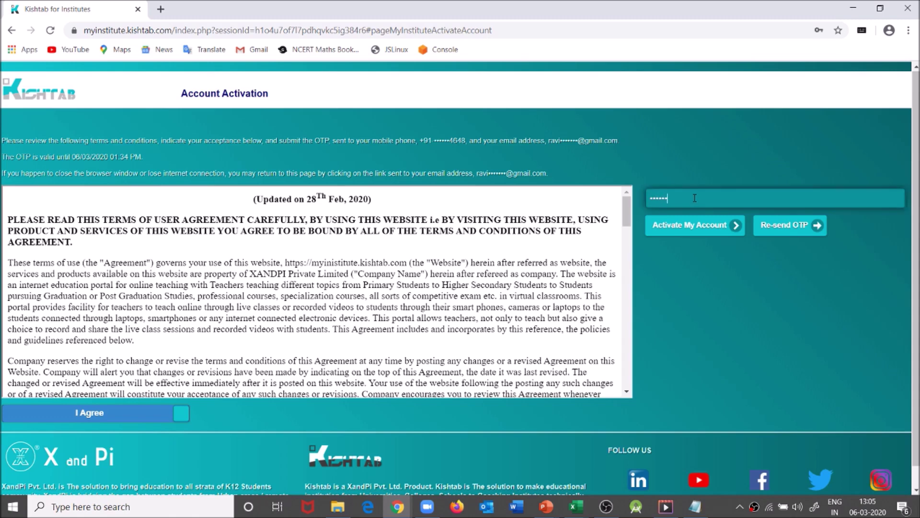
- Activate the account, then log in with the new user ID, password and the CAPTCHA code
left_click(697, 234)
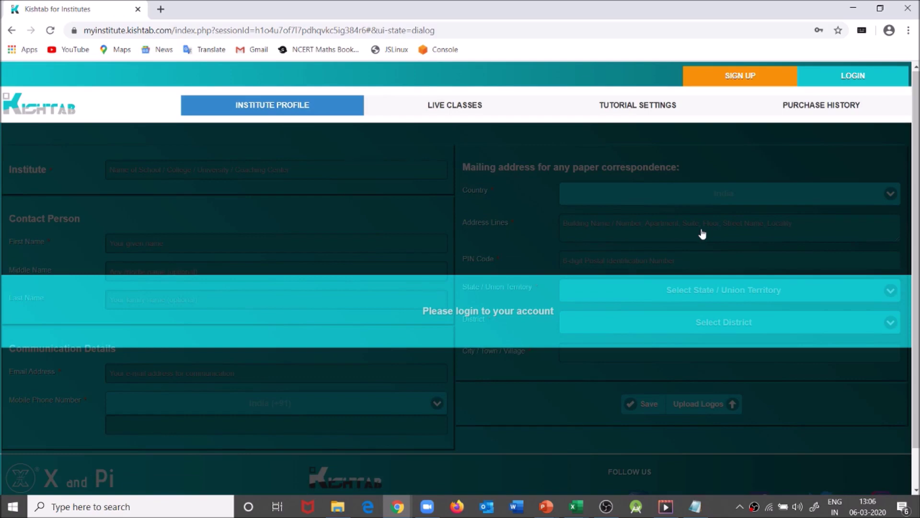
left_click(855, 72)
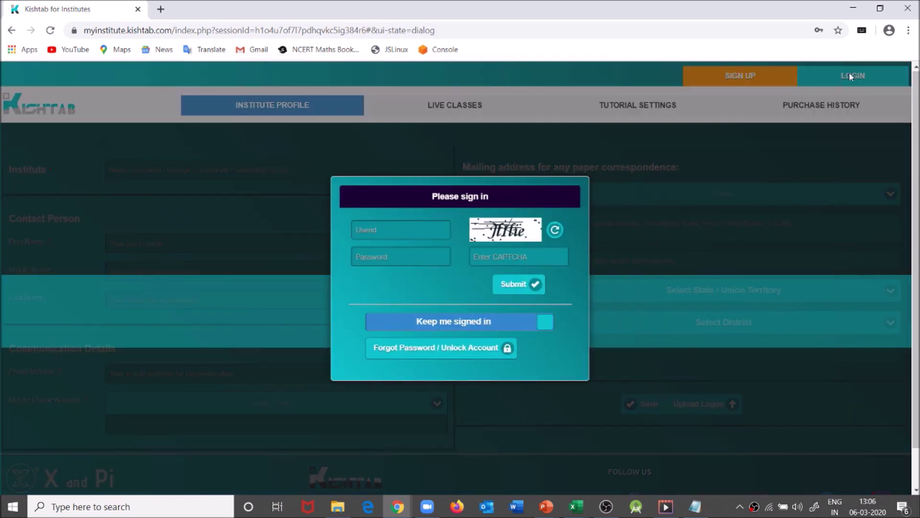
left_click(419, 224)
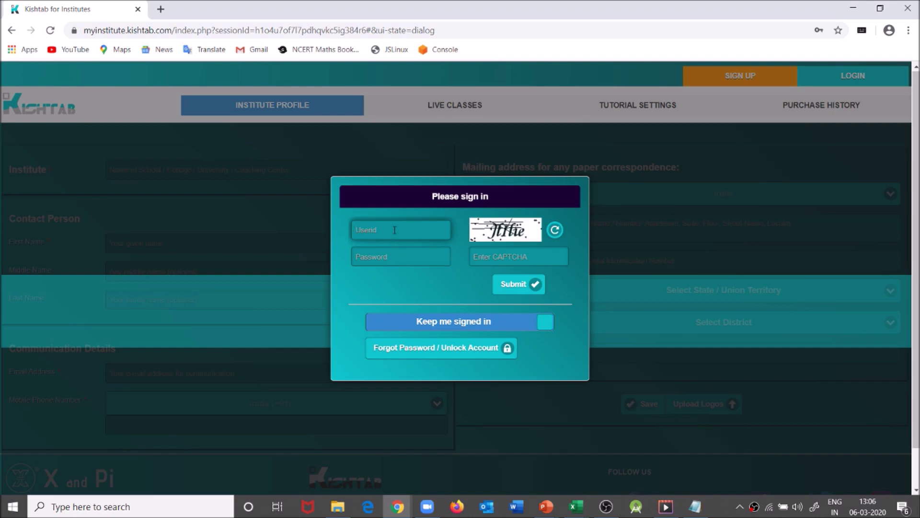
type("abhishek")
key("Tab")
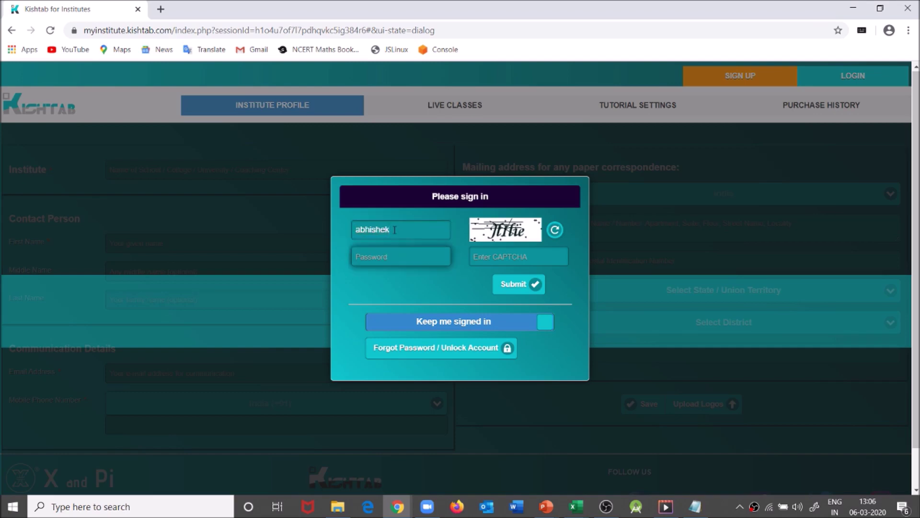
type("•••••••••••••")
left_click(483, 253)
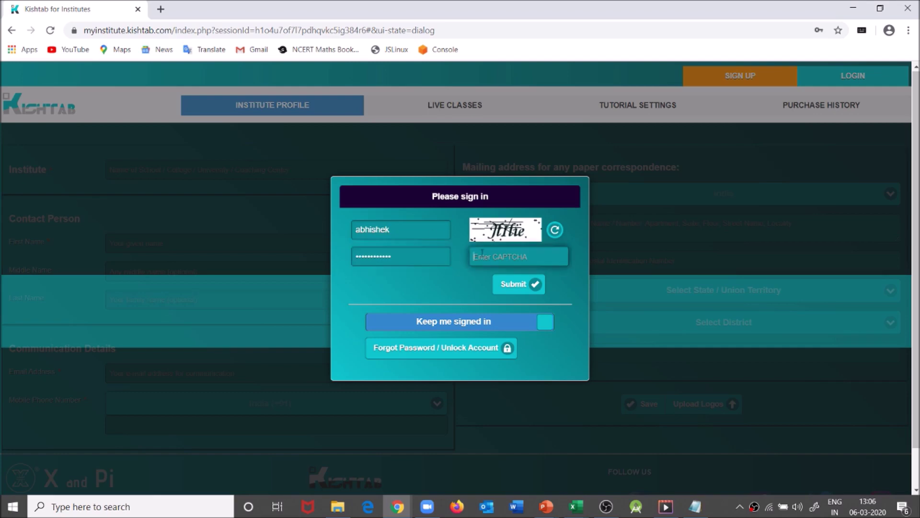
type("AlleLyr")
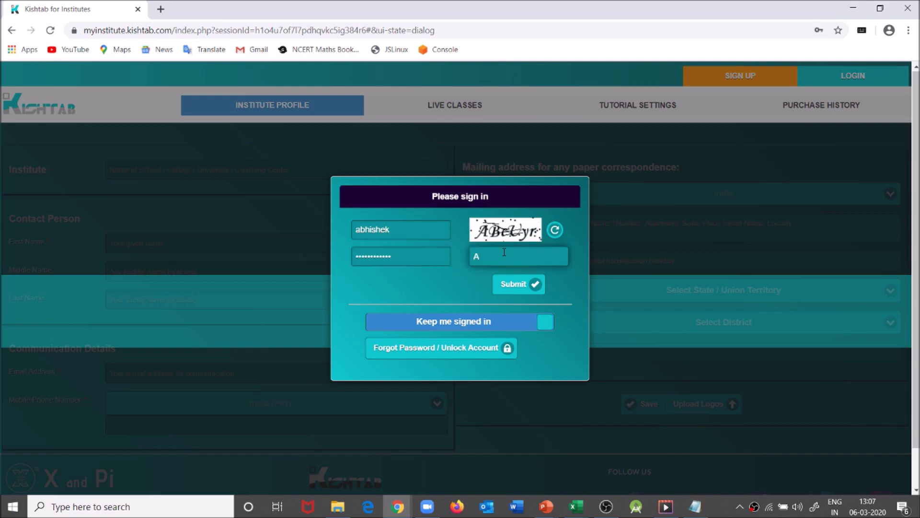
left_click(520, 286)
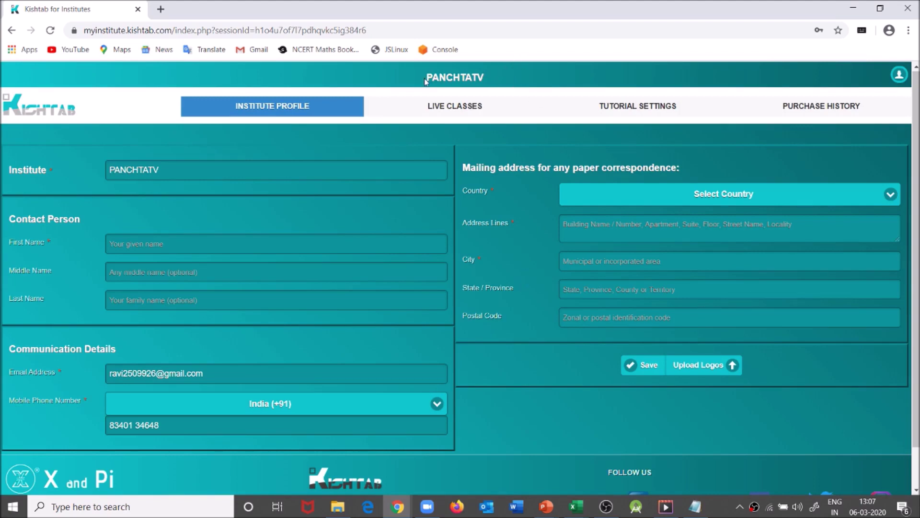
- Fill in the contact person's first, middle and last name on the profile
left_click_drag(425, 82, 487, 83)
left_click(122, 238)
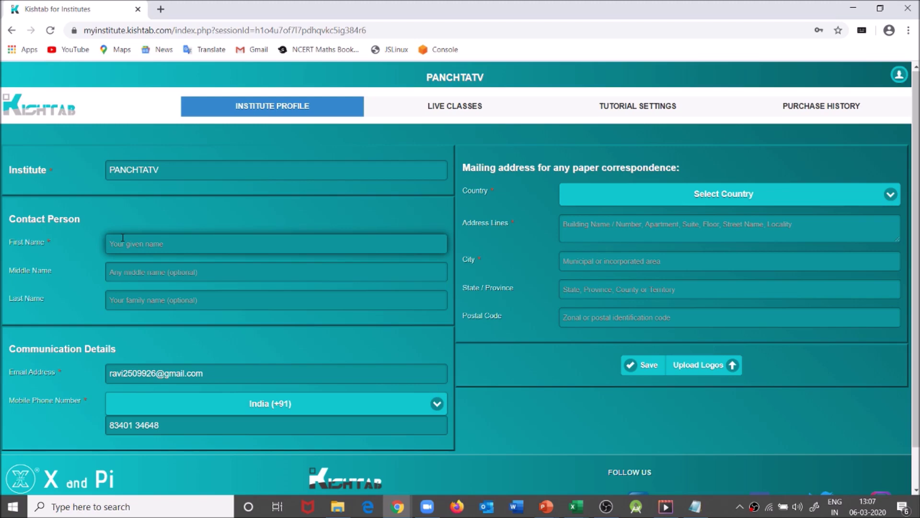
key("Tab")
key("Tab")
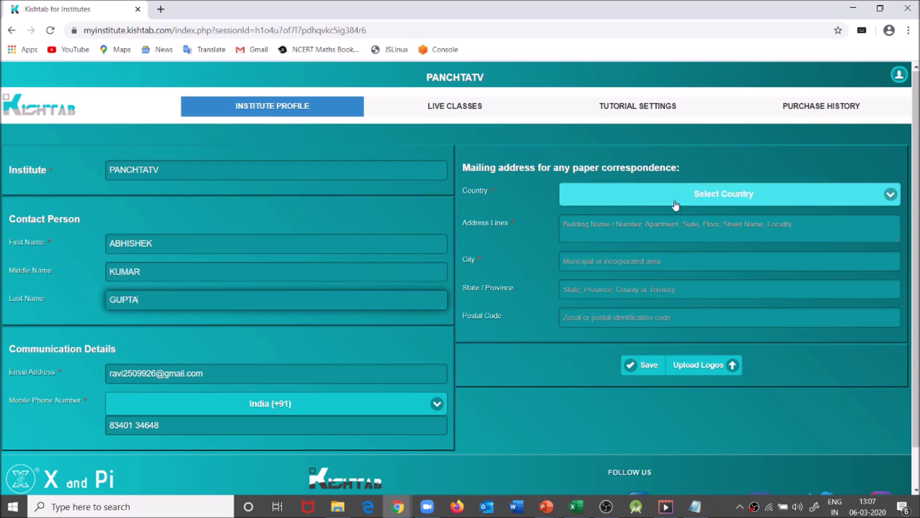
- Set country to India, enter the address line, PIN code and city, and save the profile
left_click(676, 206)
left_click(589, 287)
left_click(671, 225)
type("PATNA")
left_click(672, 260)
type("800001")
left_click(671, 353)
type("PATNA")
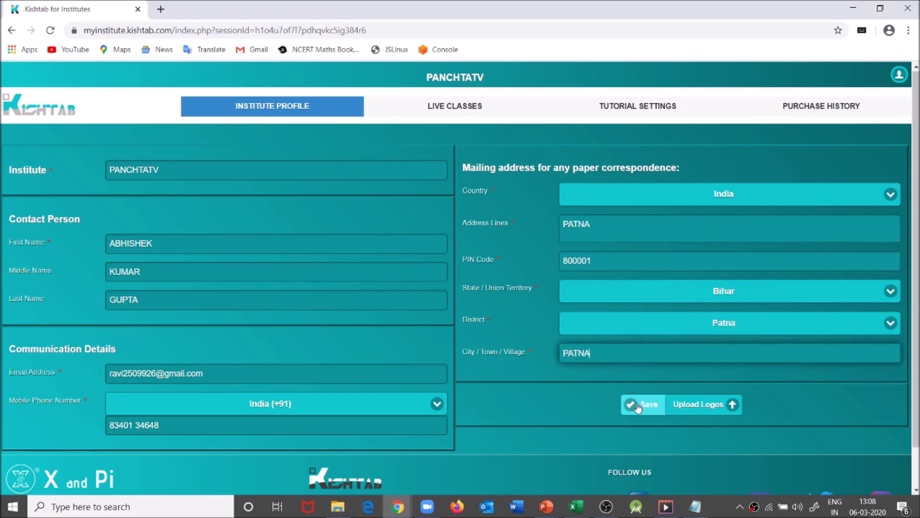
left_click(638, 407)
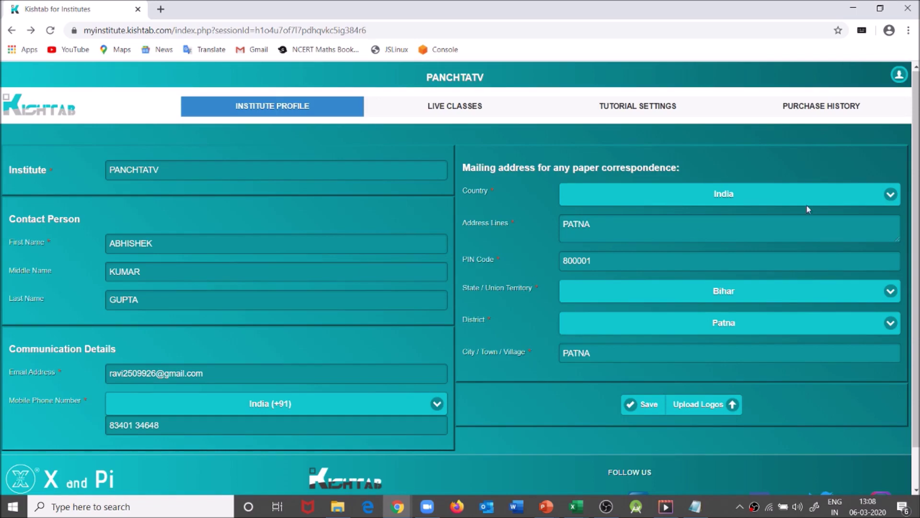
left_click(644, 404)
- Upload the 512x512 image file as the institute's square logo and close the logos panel
left_click(709, 408)
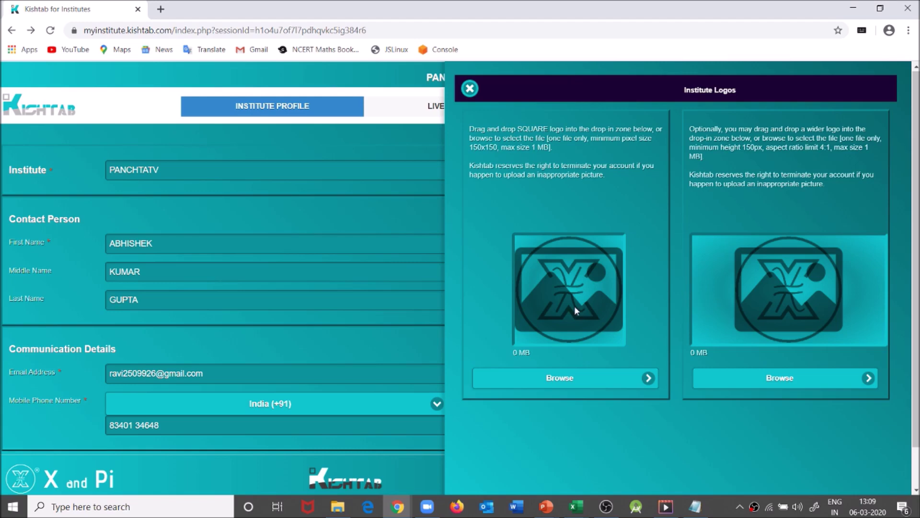
left_click(560, 378)
double_click(353, 265)
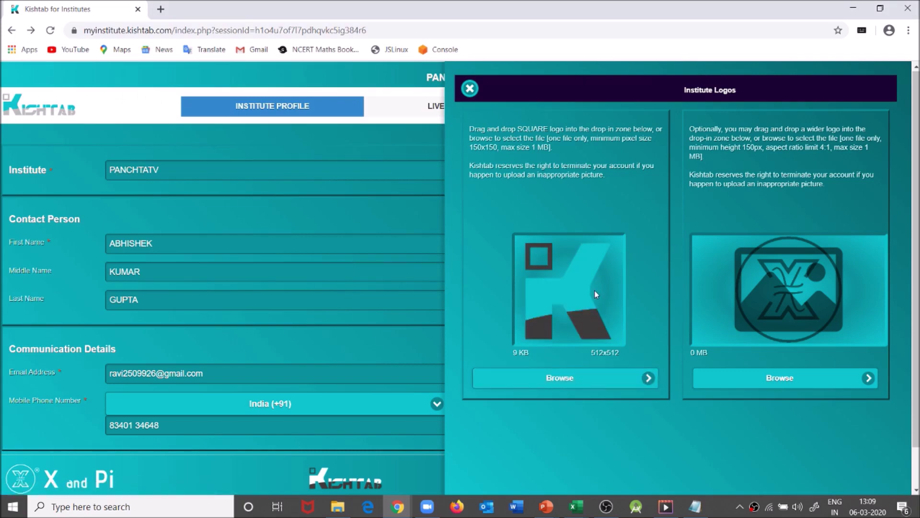
left_click(470, 90)
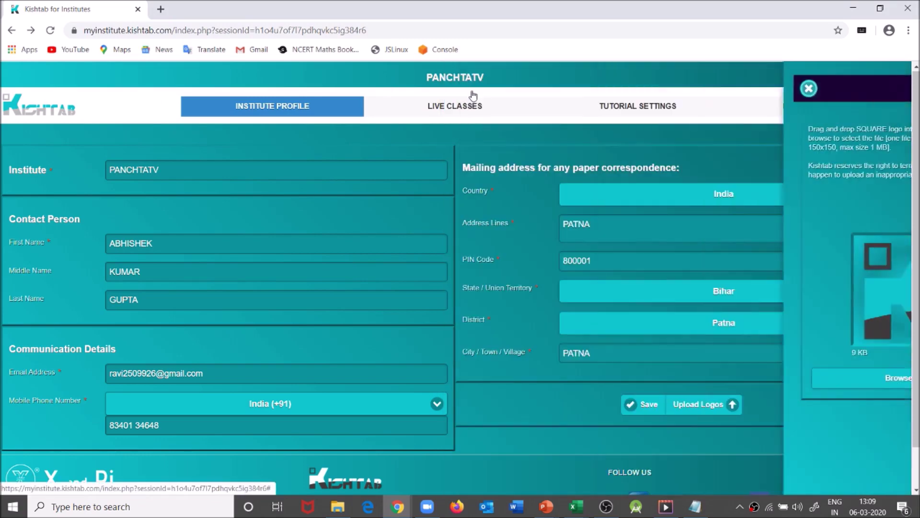